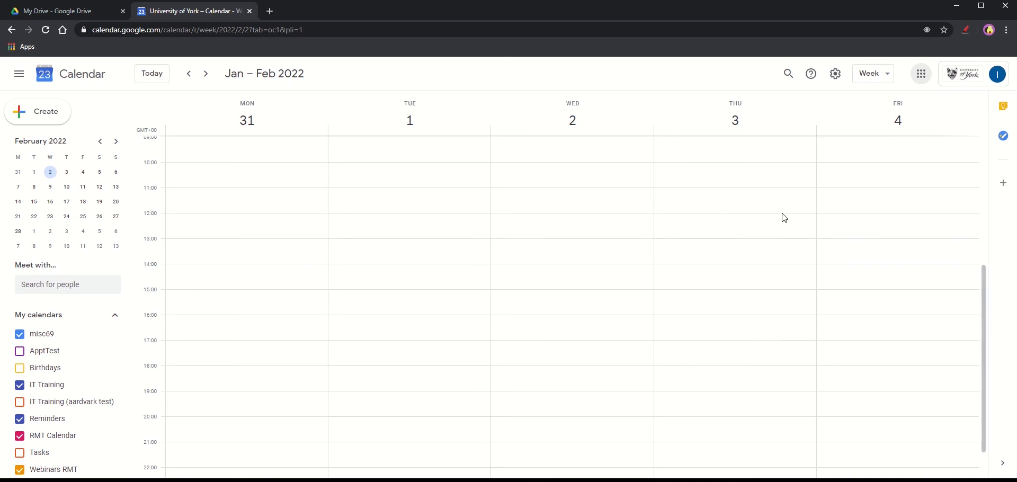
click(876, 78)
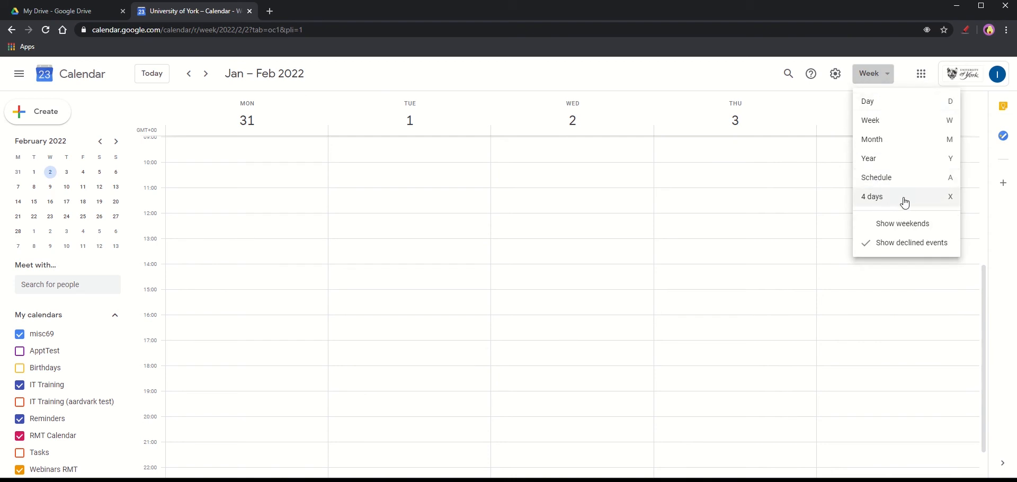
click(865, 84)
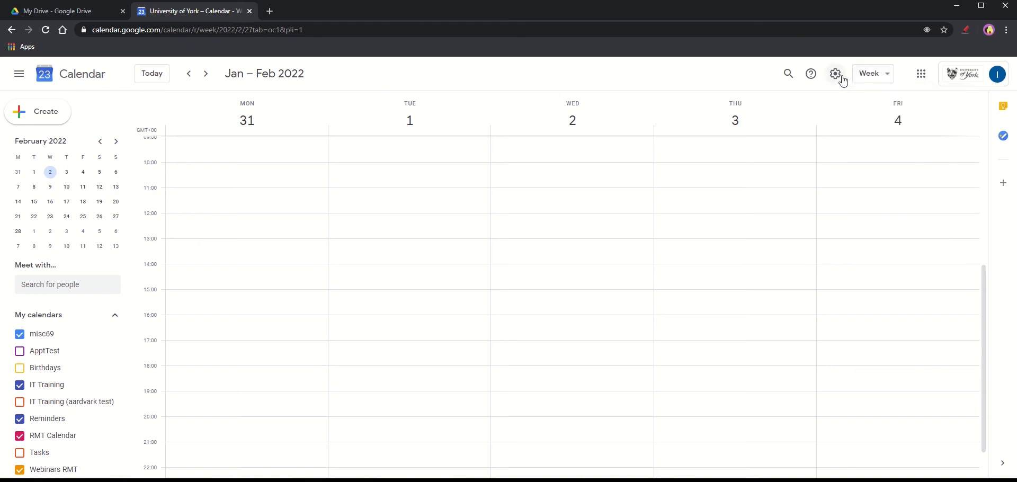
click(842, 80)
click(842, 79)
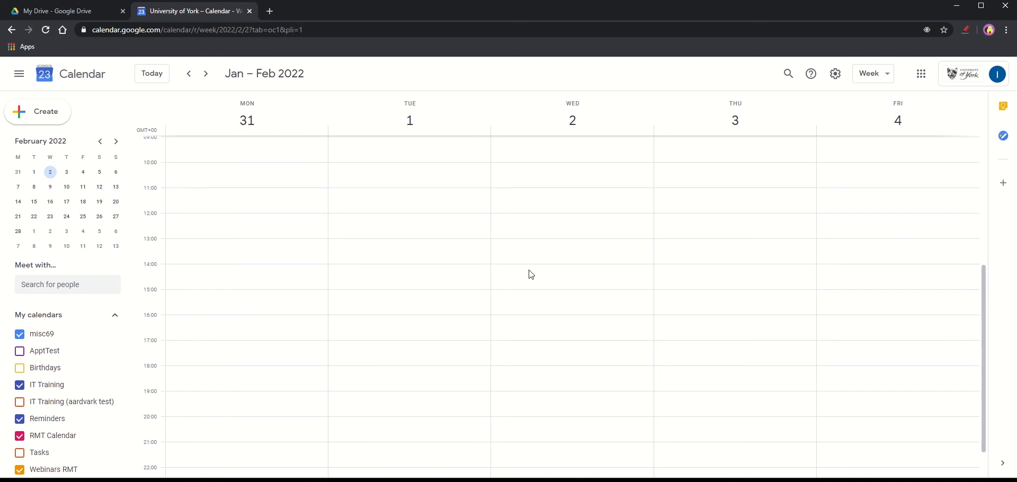
Step: Create an event titled "A really good event" on Wednesday 2 February 2022, 14:00 to 15:00, and add a colleague as guest
click(562, 275)
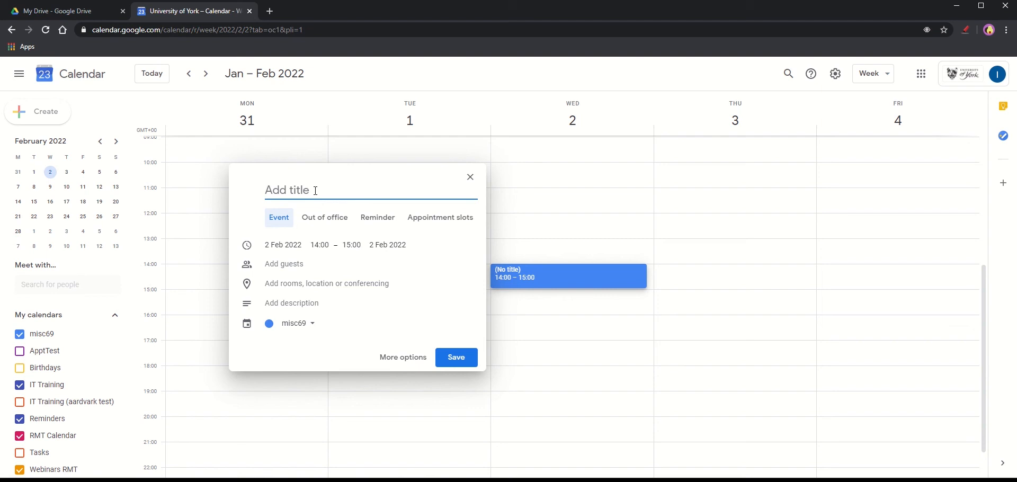
text(A really good event)
click(350, 265)
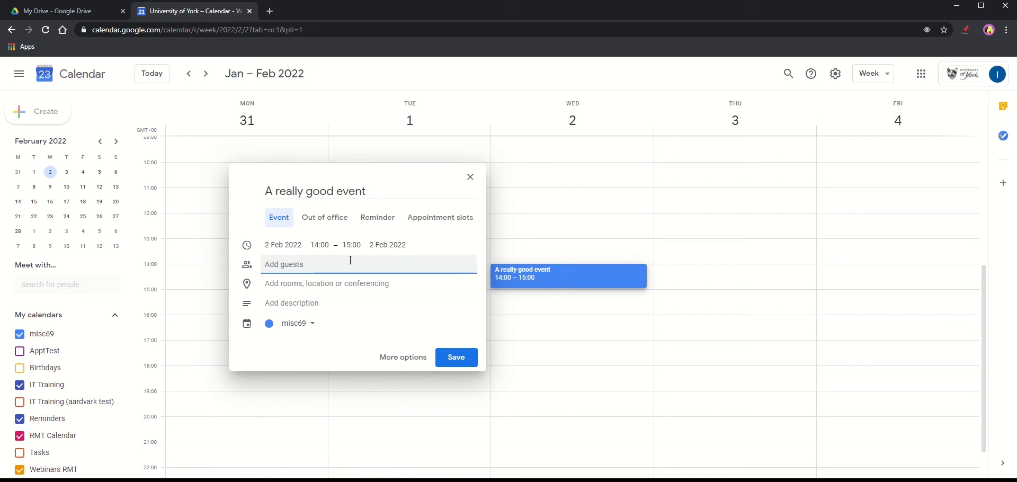
text(stephani)
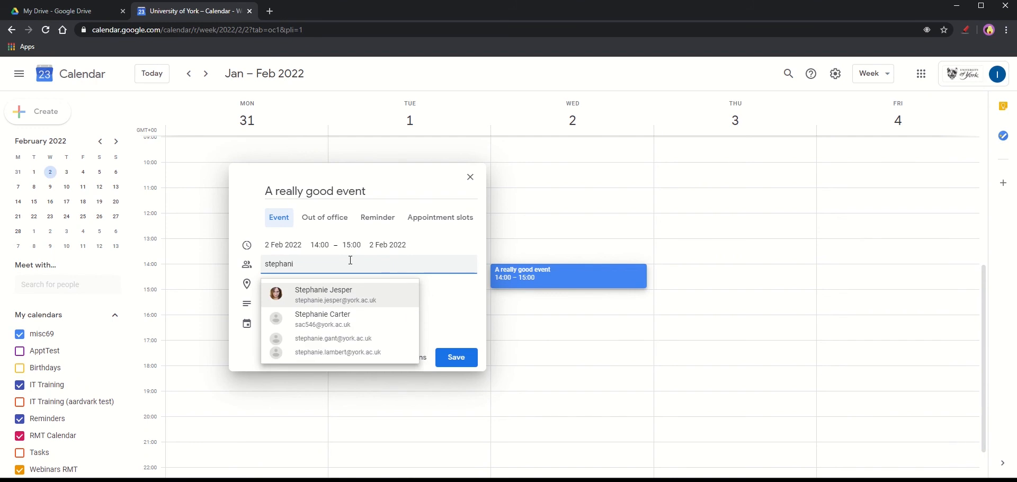
click(340, 291)
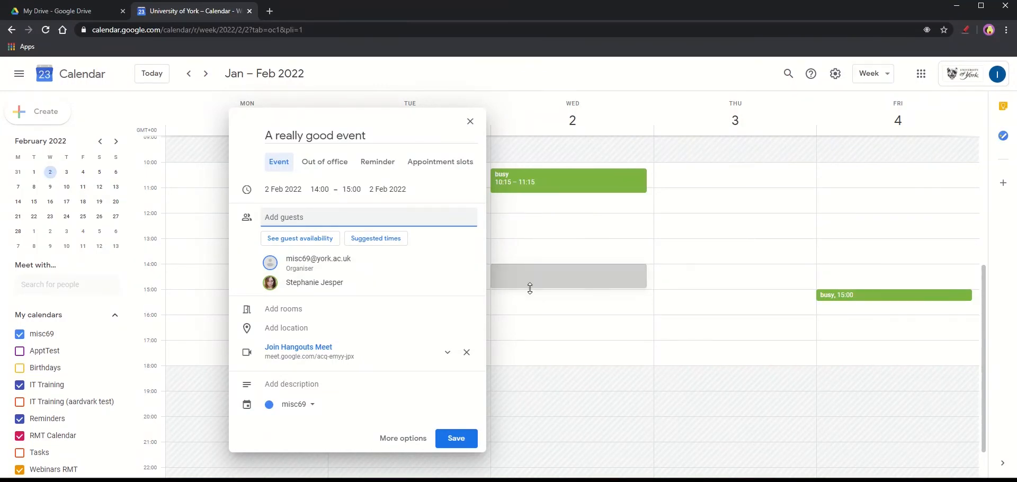
mouse_move(448, 284)
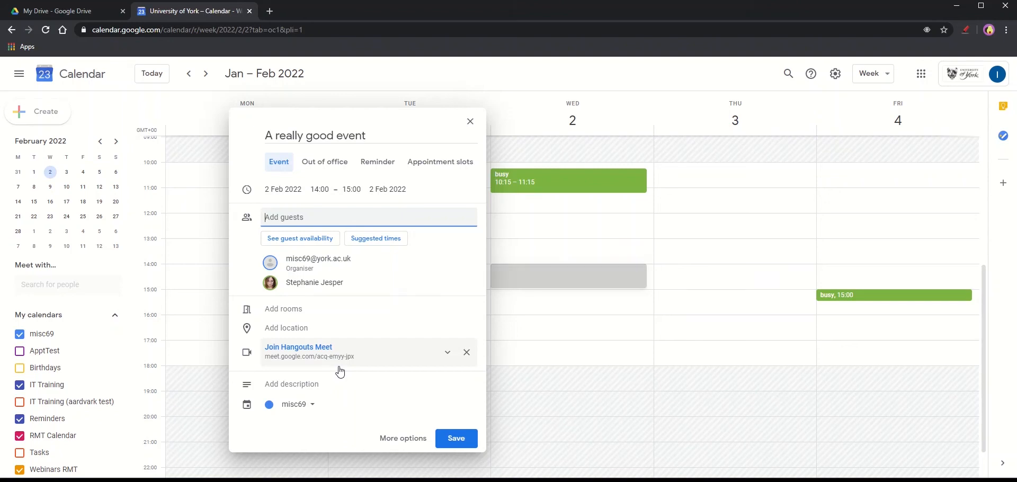
Step: Set the event location to "At my house" and view the rooms and resources that can be booked
click(297, 328)
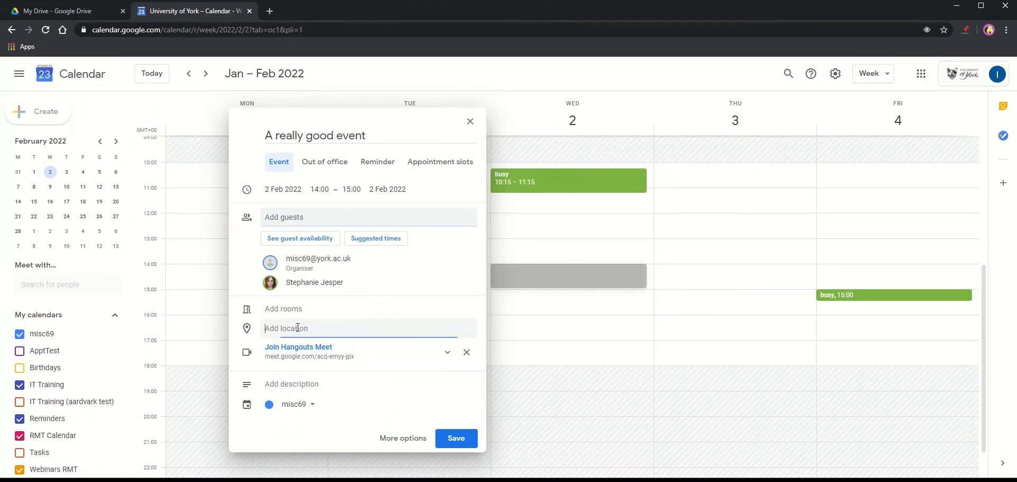
text(At my house)
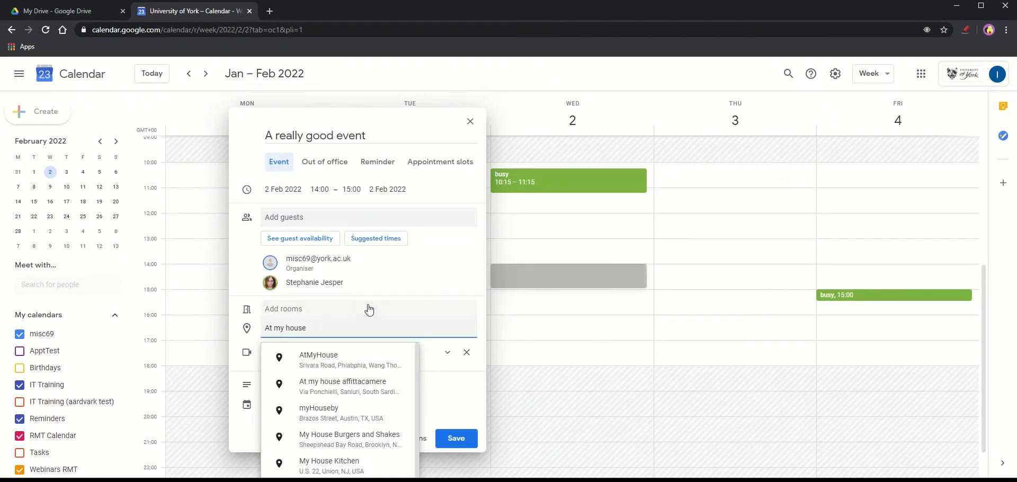
key(Escape)
click(316, 312)
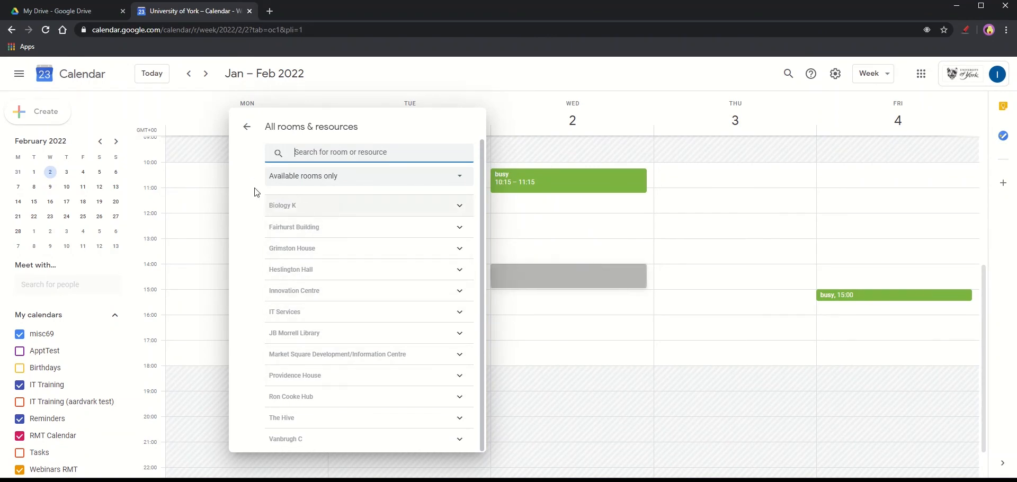
click(244, 130)
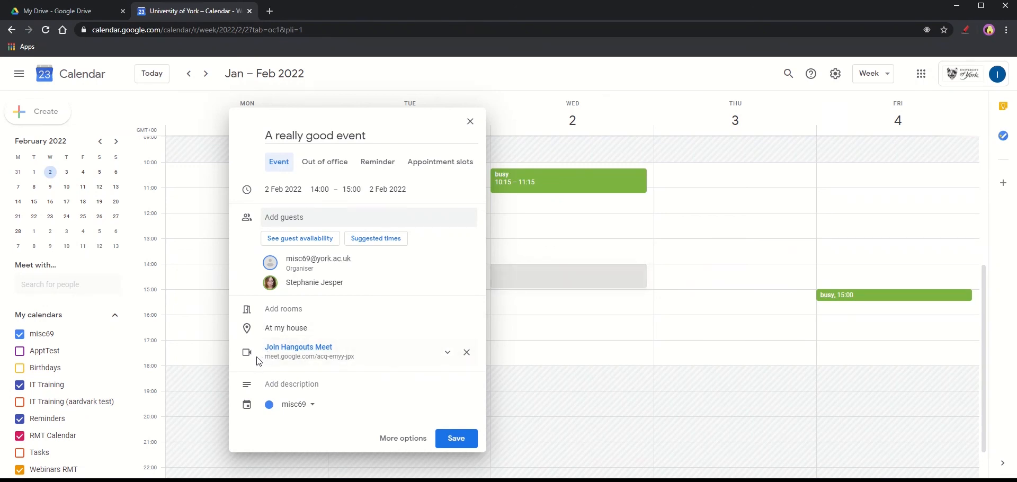
Step: Add the event description "This will be an amazing event - do please bring wine!"
click(283, 390)
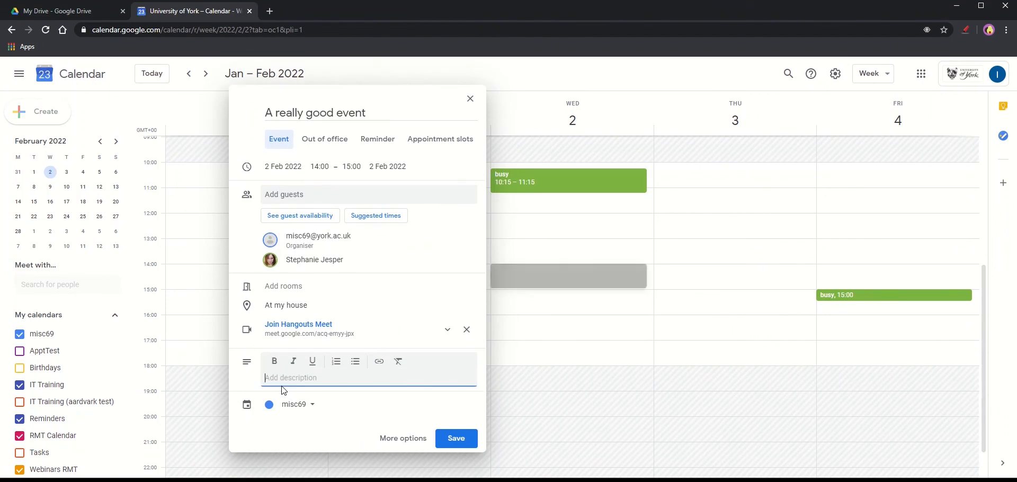
text(This )
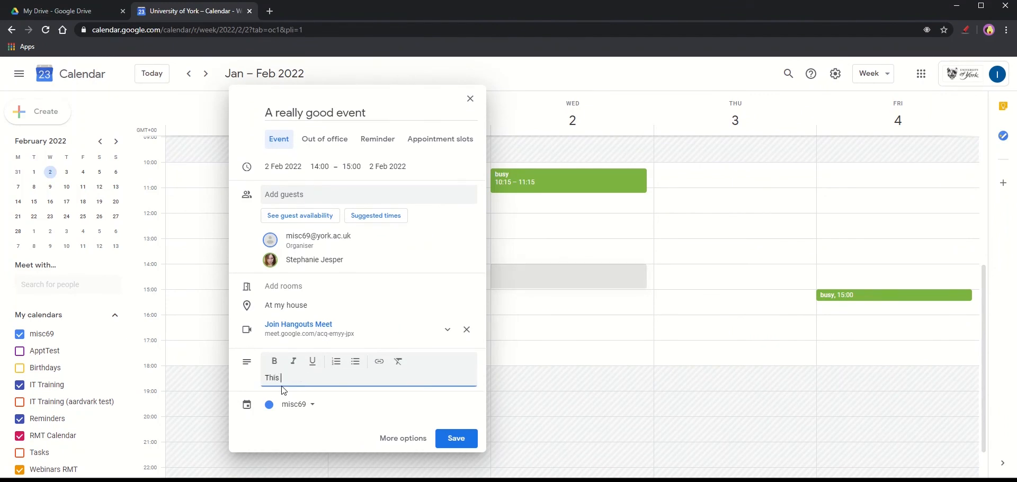
text(will be an)
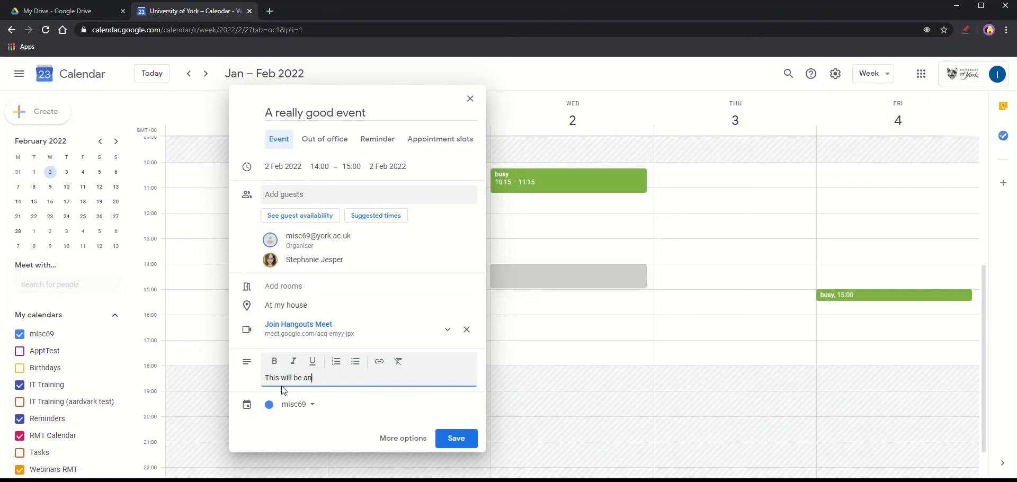
text( amazing ev)
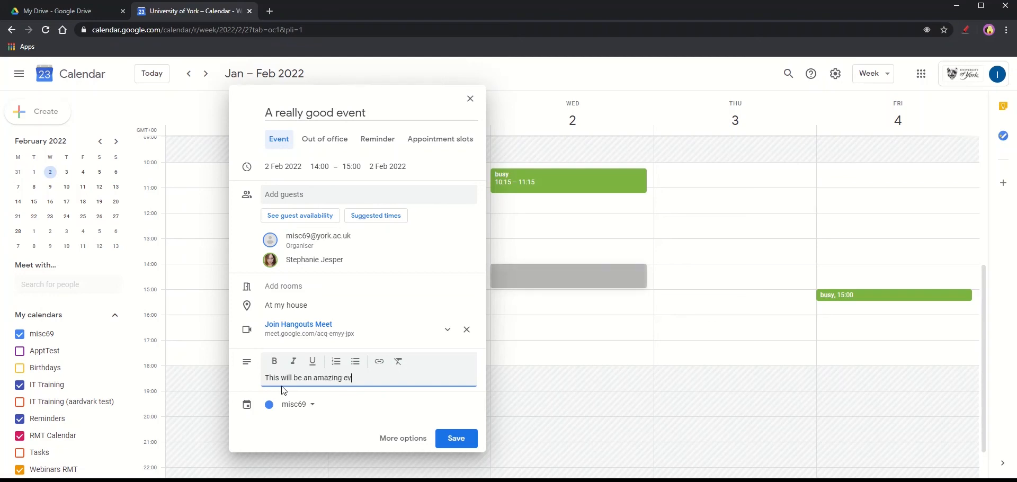
text(ent - do p)
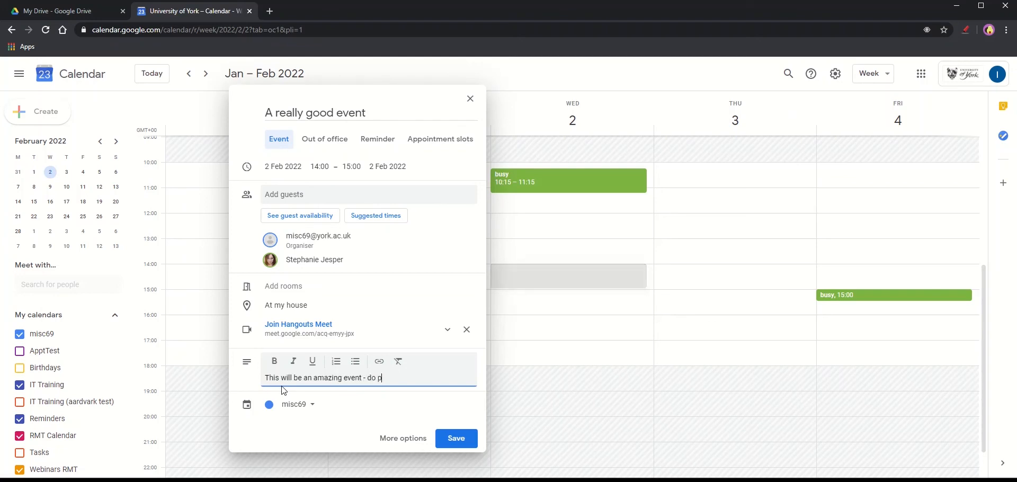
text(lease bring wine!)
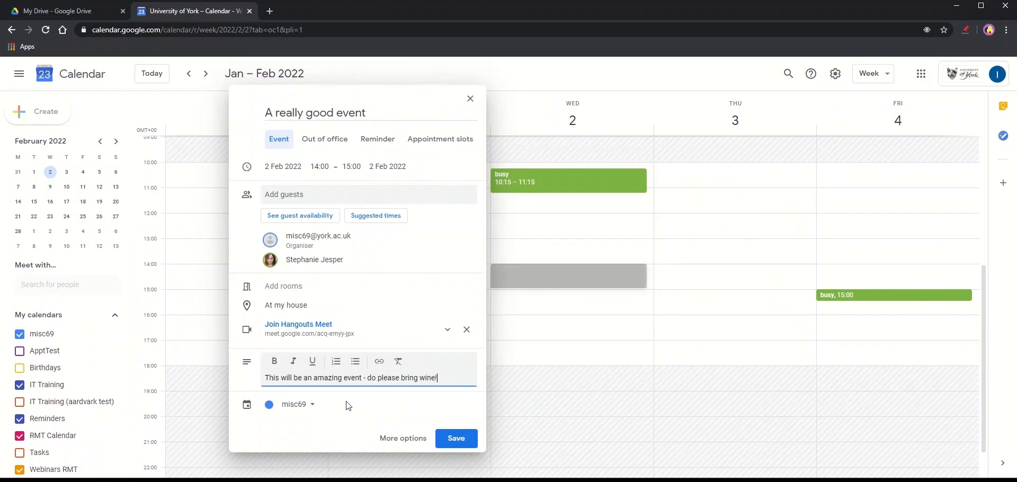
Step: Open the event's full options, allow guests to modify the event, and keep the availability as Busy
click(391, 439)
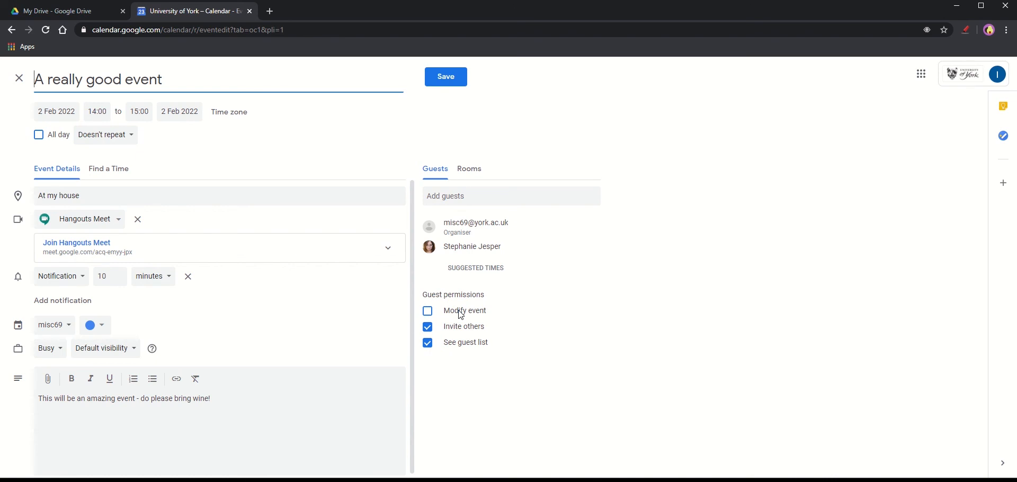
click(428, 313)
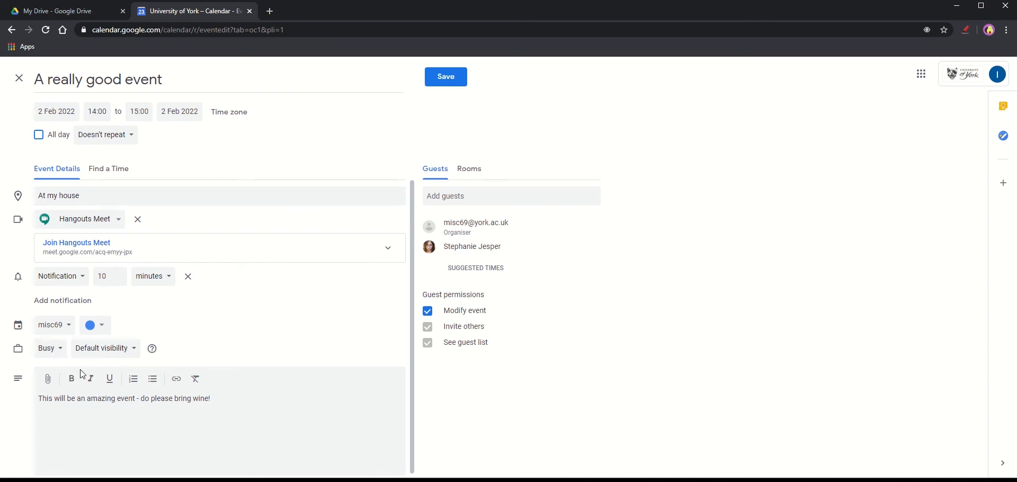
click(49, 355)
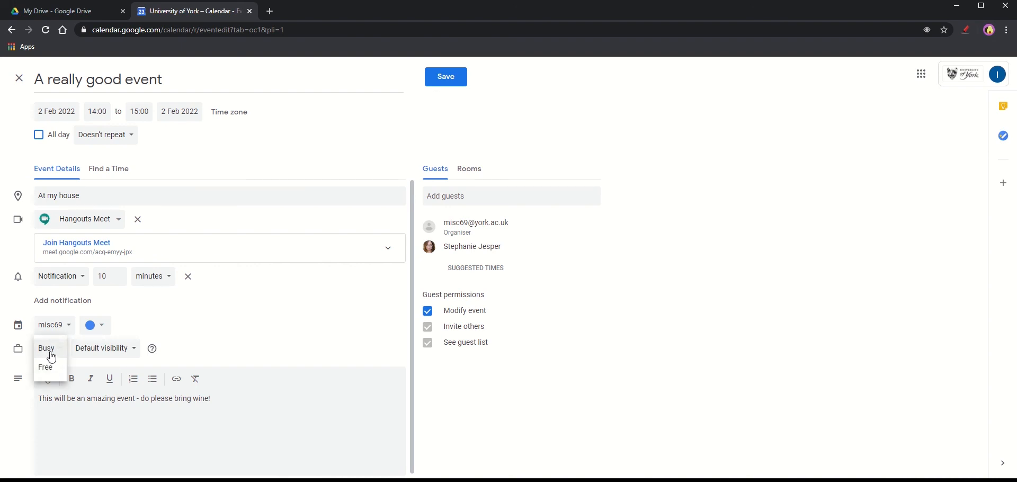
click(50, 356)
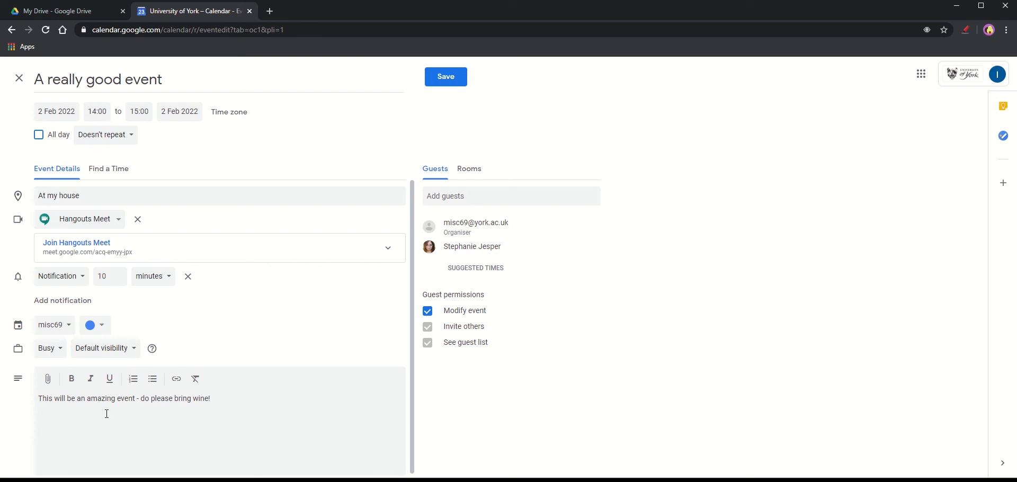
Step: Attach the recent Google Docs file whose name starts with "A really good nam" to the event description
click(48, 379)
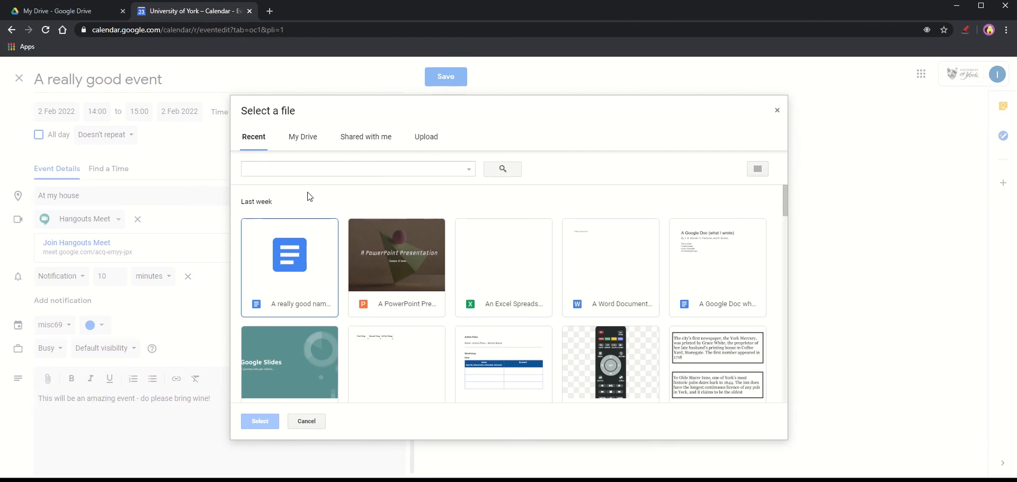
click(289, 274)
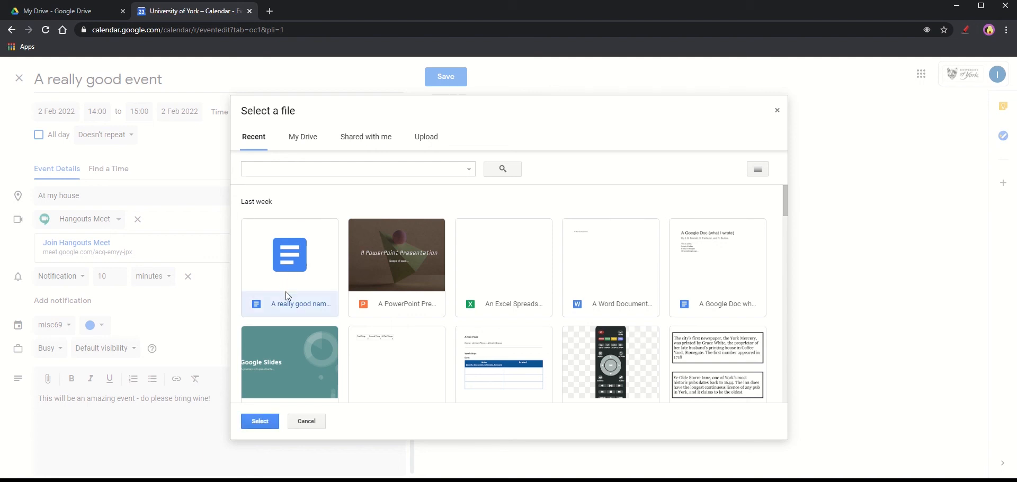
click(260, 421)
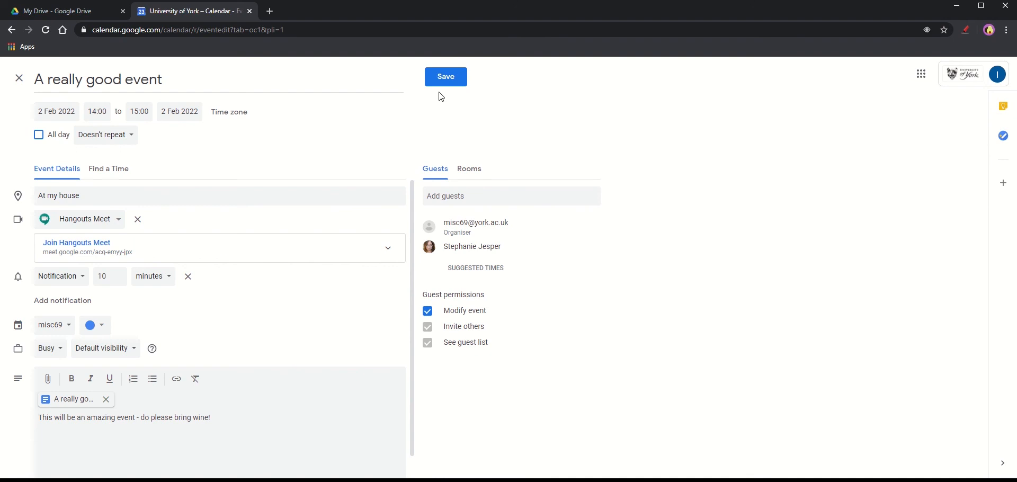
Step: Save the event, sending invitation emails to the guests and sharing the attached file with the guest with View access
click(444, 75)
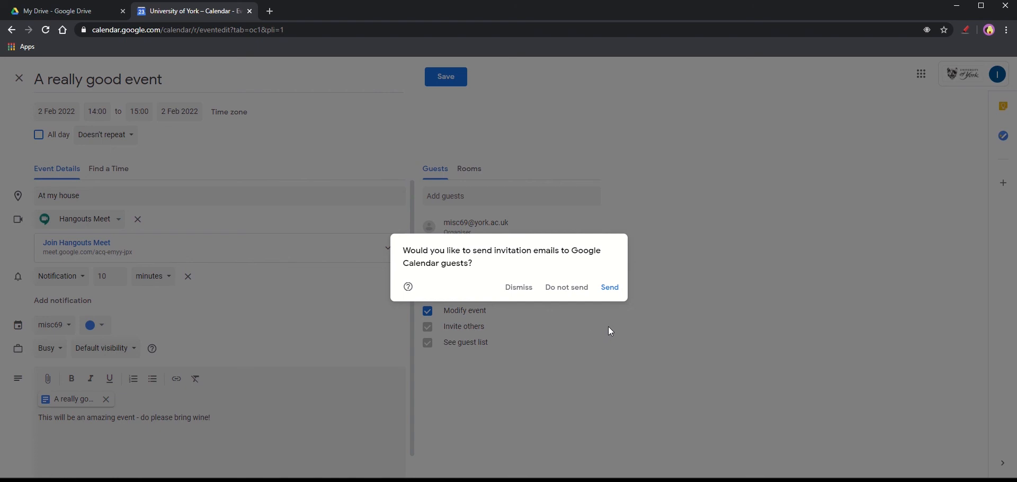
click(610, 288)
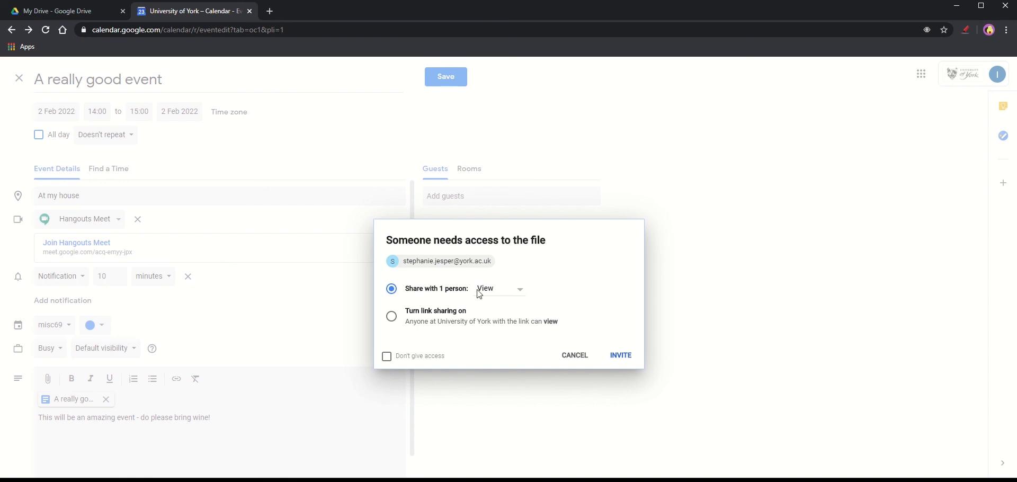
click(515, 297)
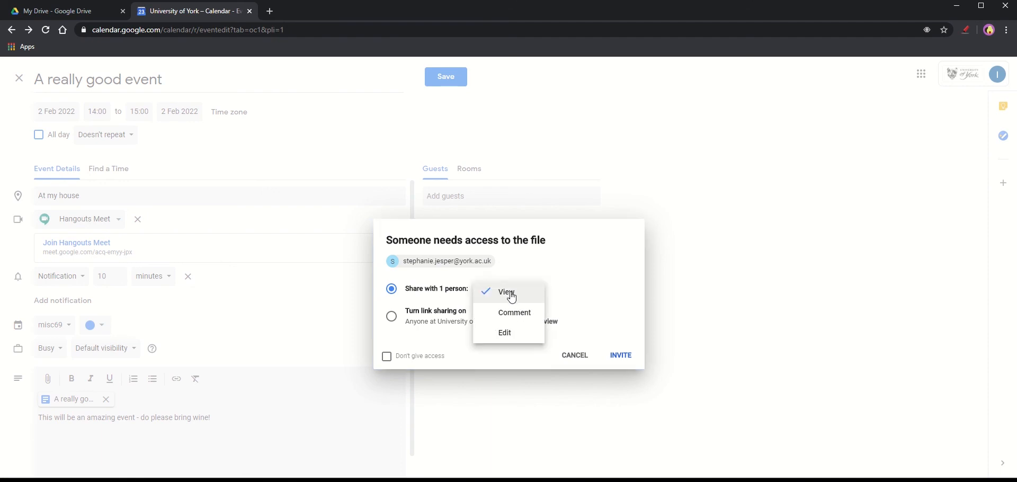
click(514, 300)
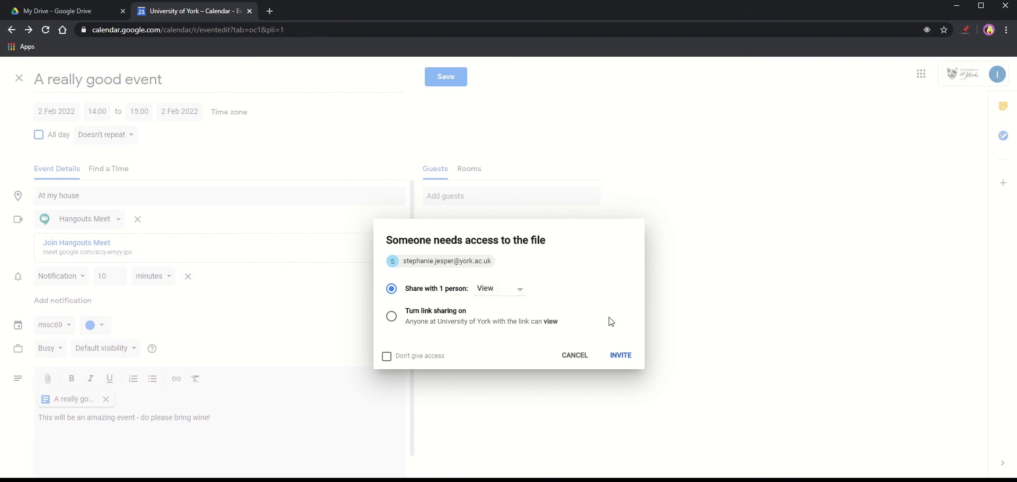
click(620, 358)
click(620, 356)
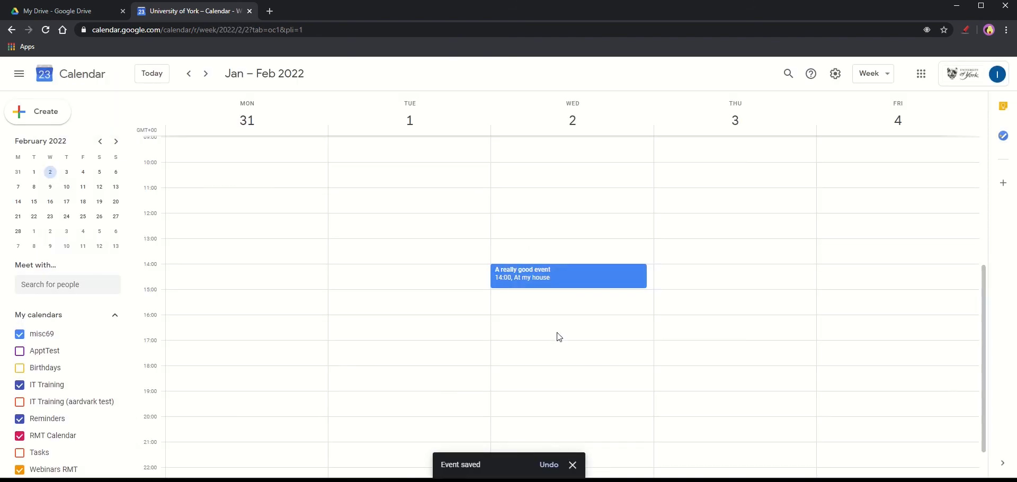
Step: Review the details of the saved event "A really good event" and close them
click(565, 282)
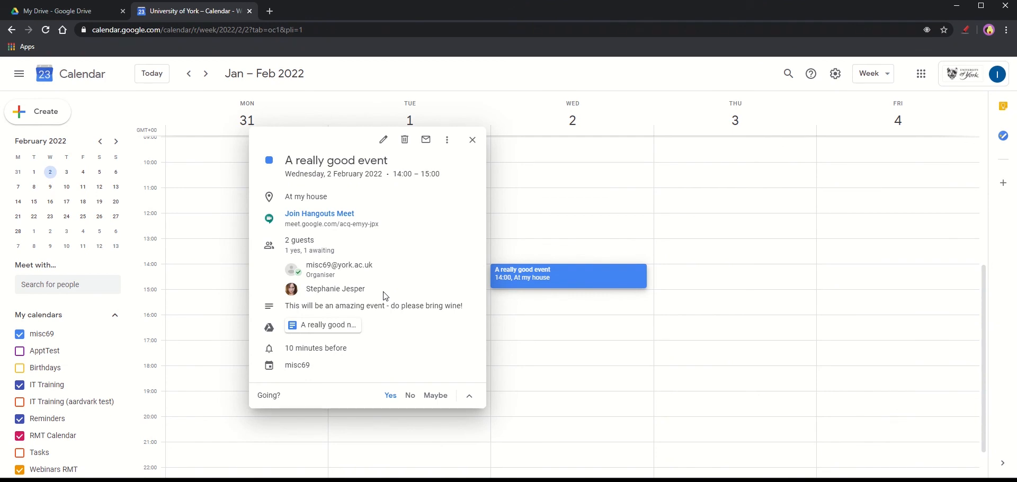
click(473, 139)
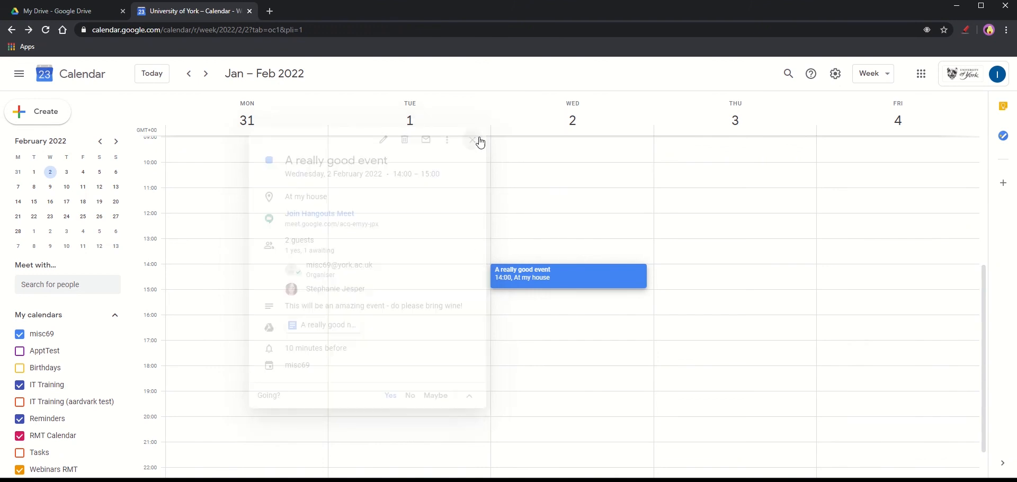